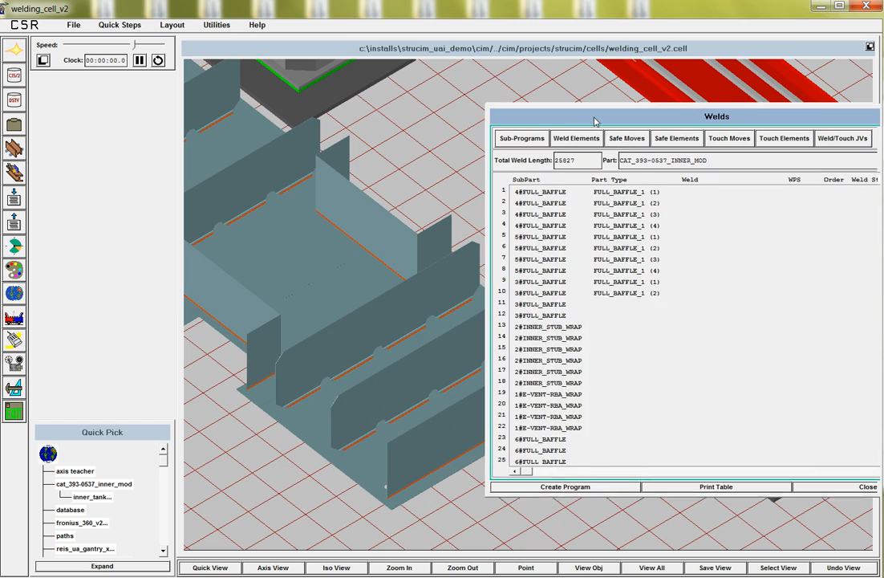
- Locate weld WELD_4#FULL_BAFFLE_5 in the cell and open its weld/touch joint vectors
left_click(690, 193)
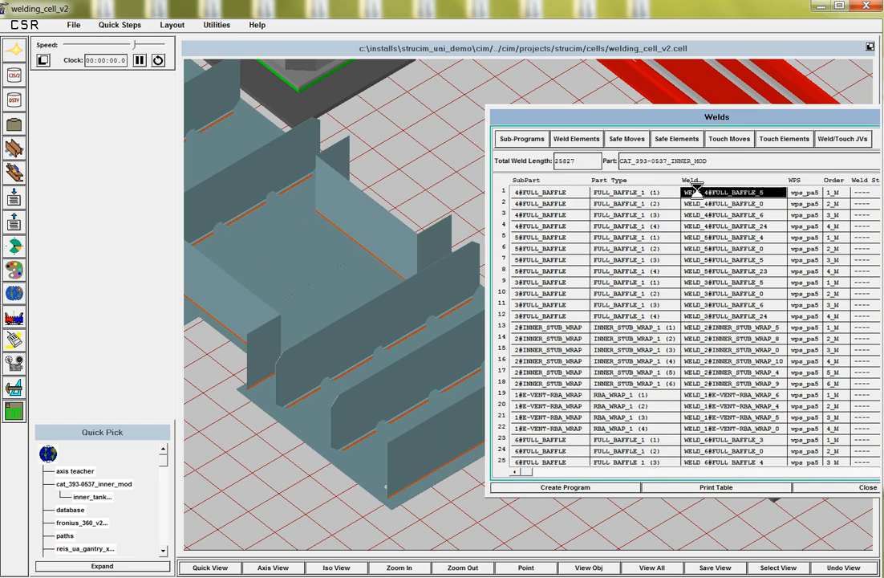
left_click(211, 564)
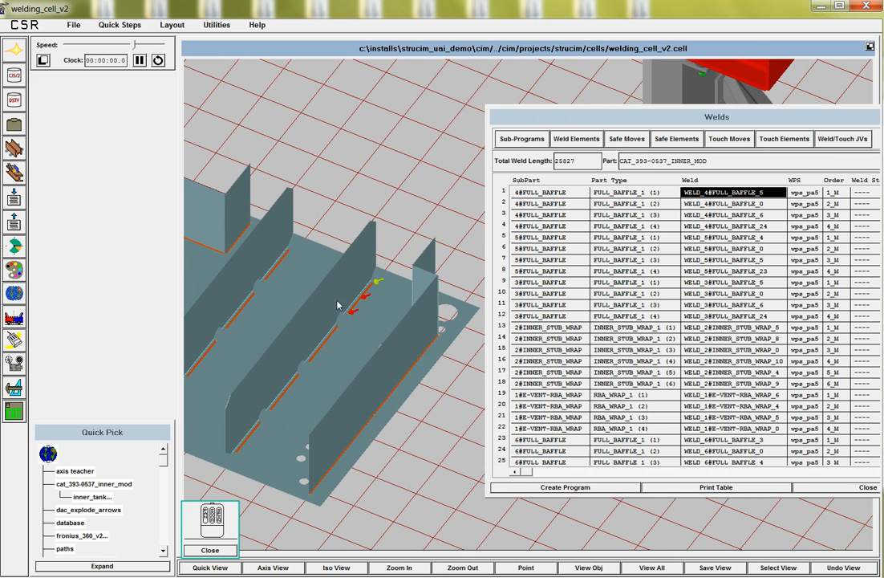
left_click(843, 139)
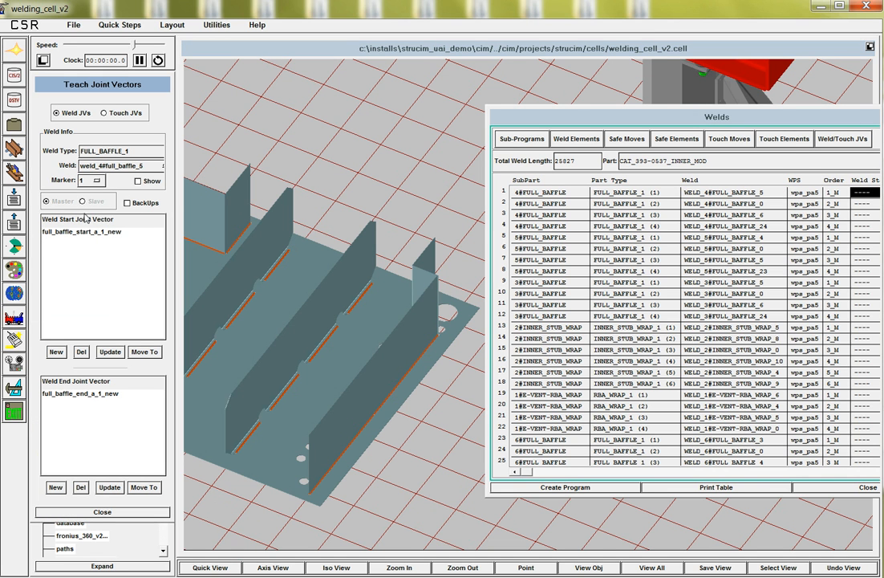
- Move the robot to the weld start joint vector full_baffle_start_a_1_new and examine its pose above the baffle
left_click(76, 231)
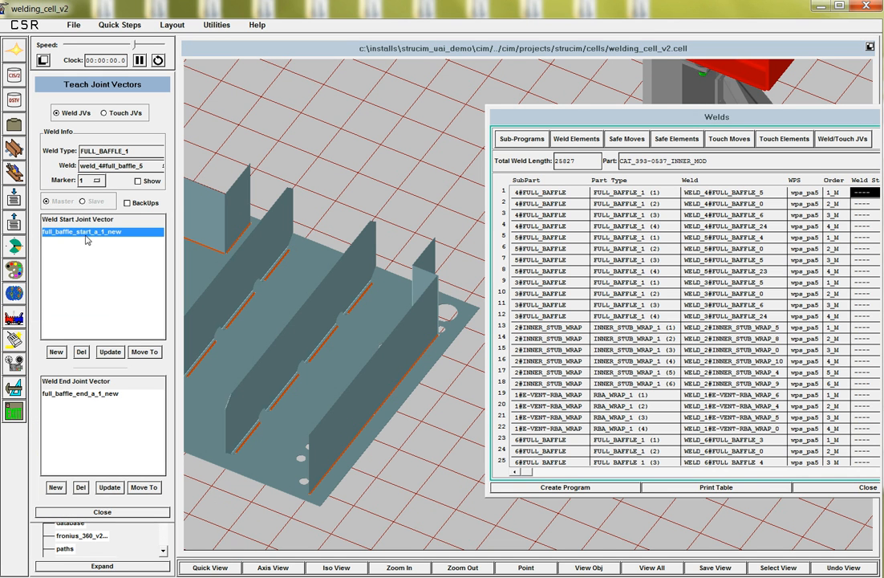
left_click(137, 353)
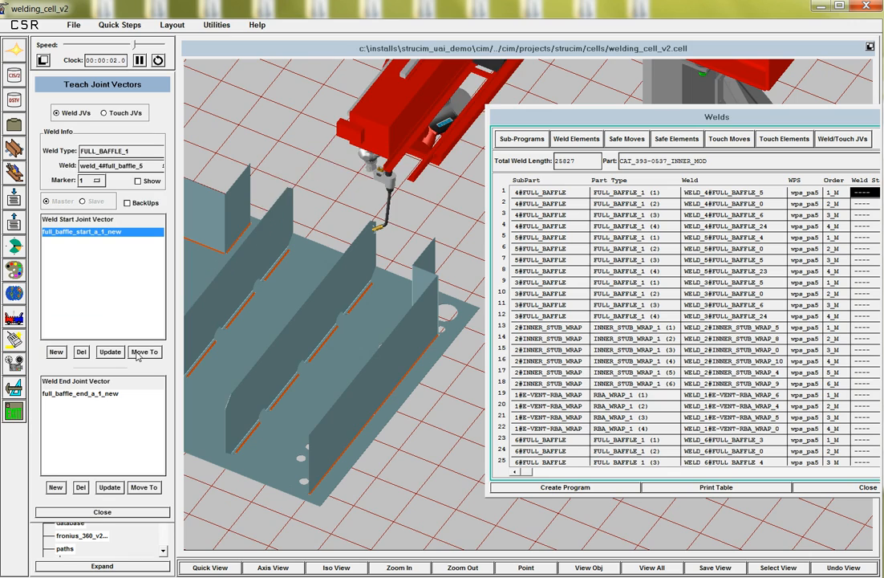
left_click(211, 567)
left_click_drag(251, 257, 333, 190)
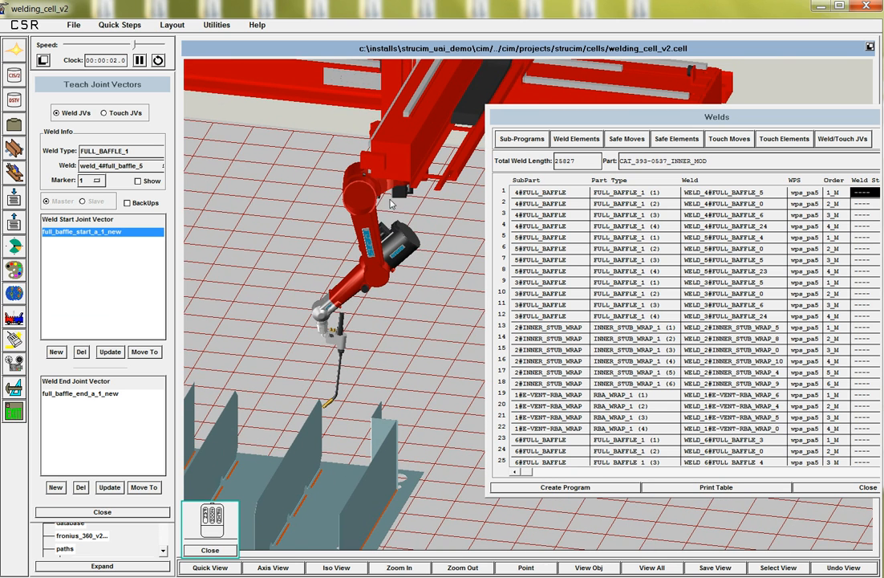
left_click_drag(333, 398, 305, 321)
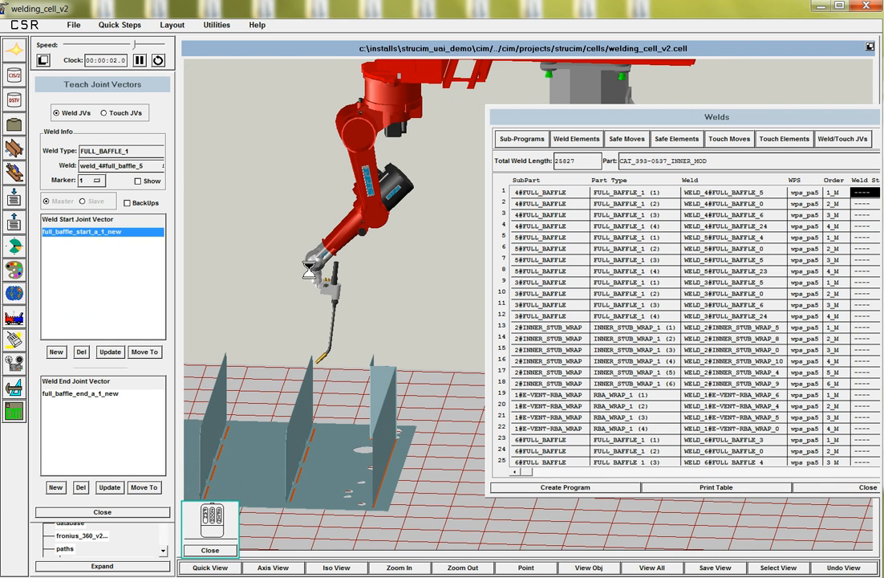
left_click_drag(307, 272, 345, 275)
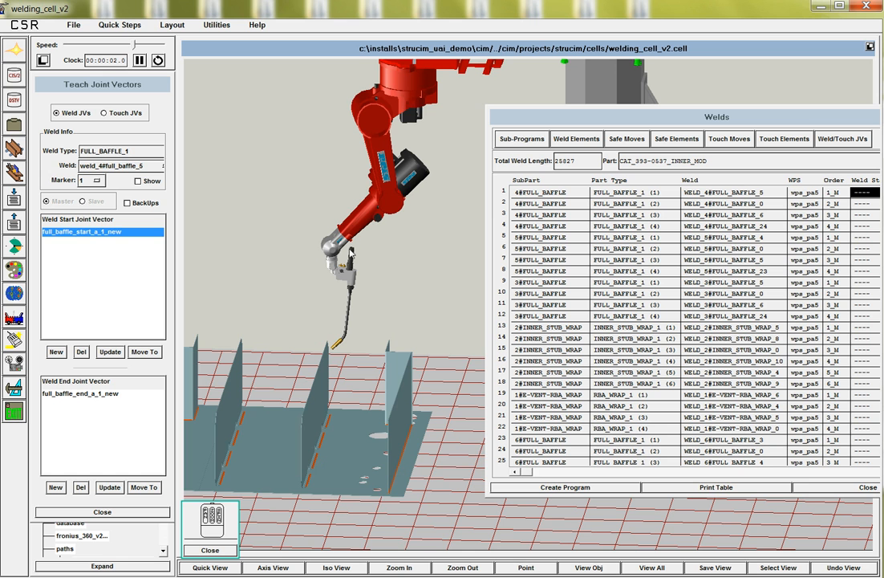
left_click_drag(341, 244, 344, 250)
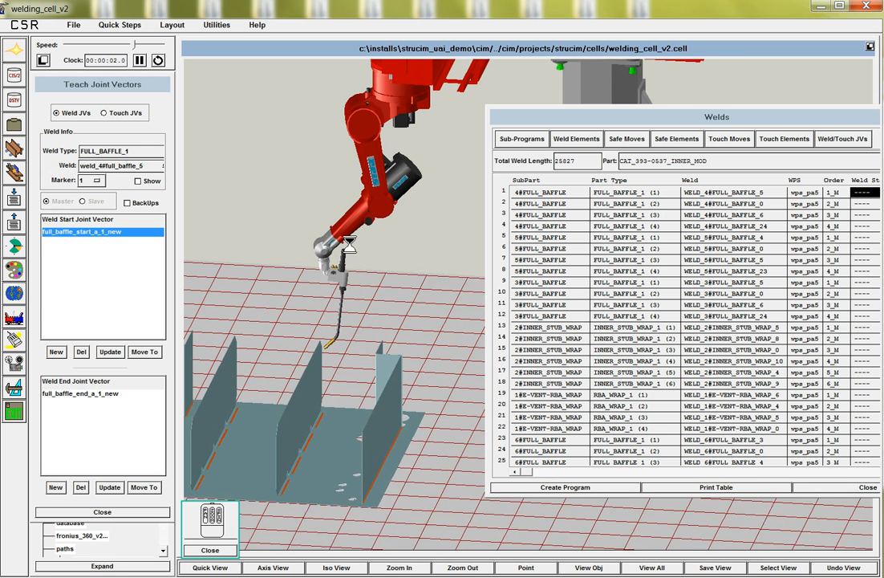
middle_click_drag(345, 250, 345, 324)
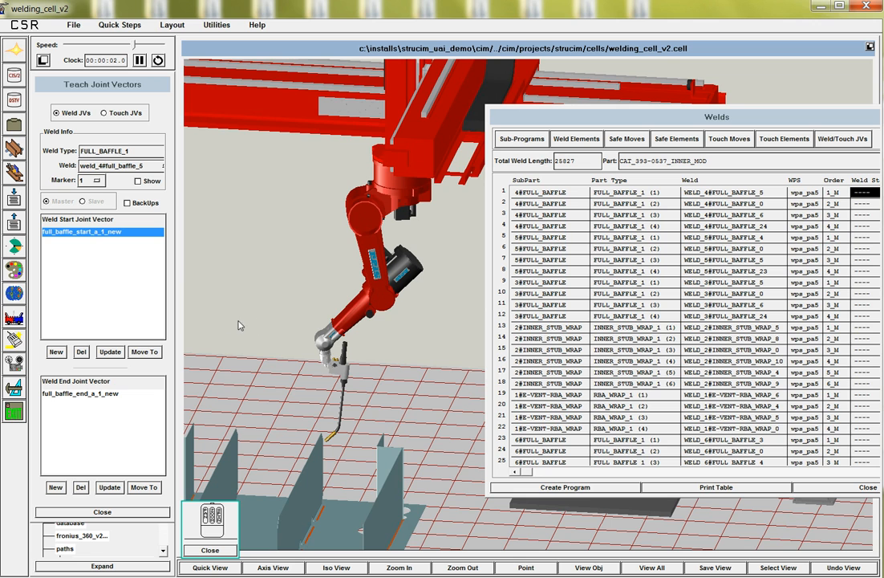
- Move the robot to the touch joint vector t_full_baffle_a_1_new and close the joint vector teaching
left_click(110, 393)
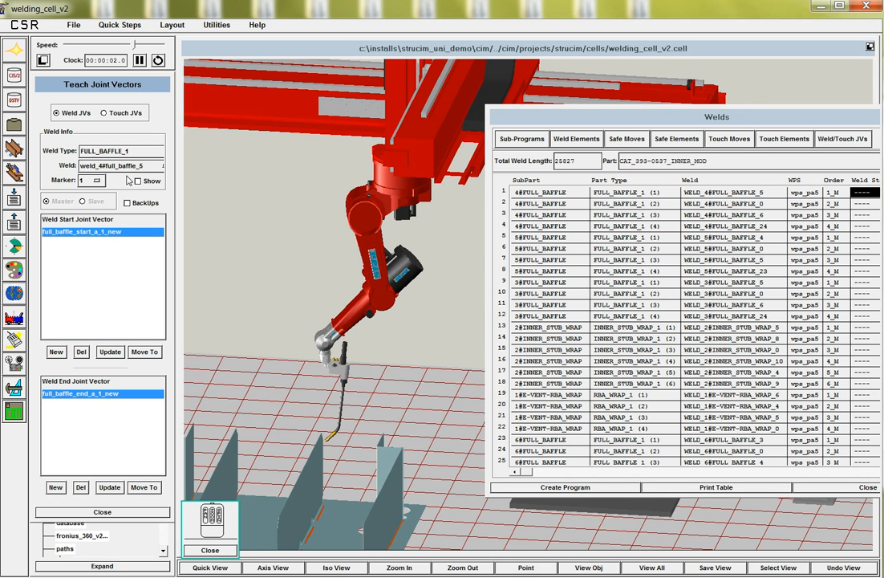
left_click(105, 113)
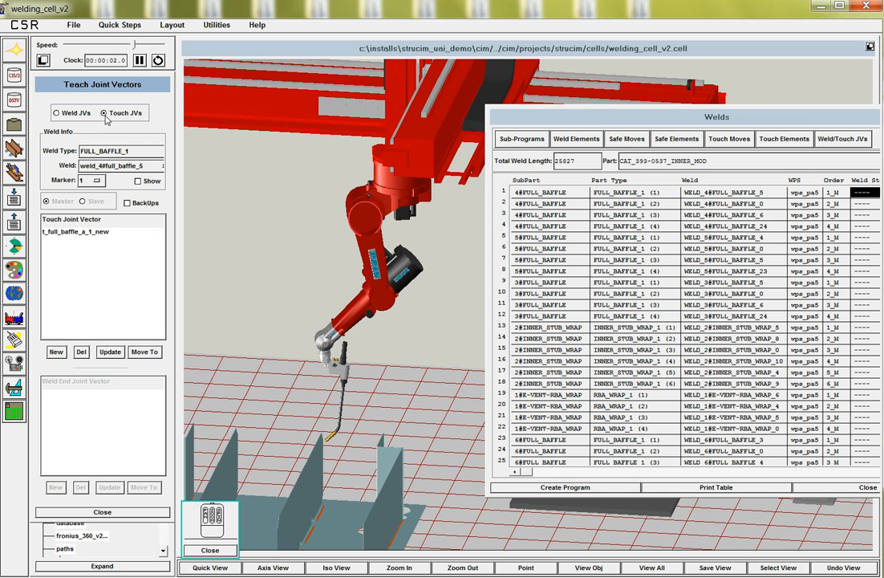
left_click(77, 232)
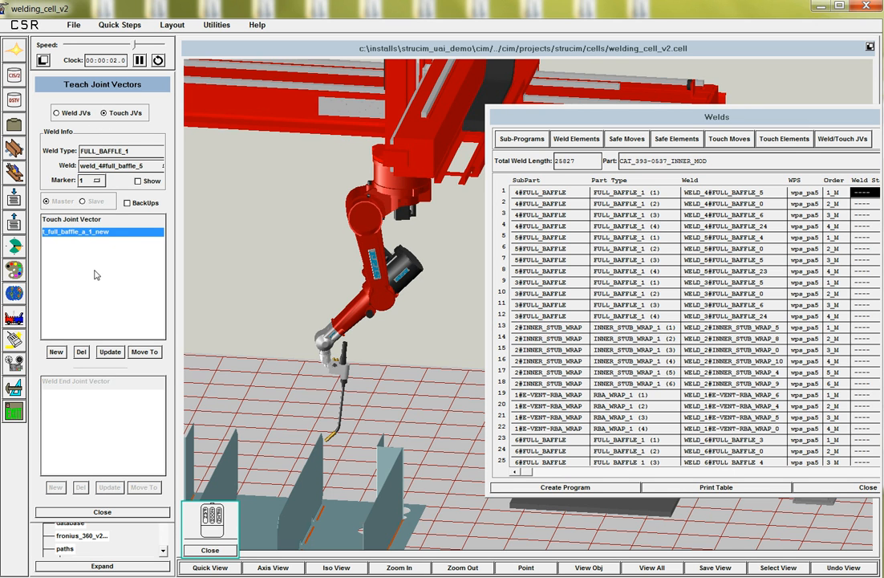
left_click(138, 354)
left_click(142, 512)
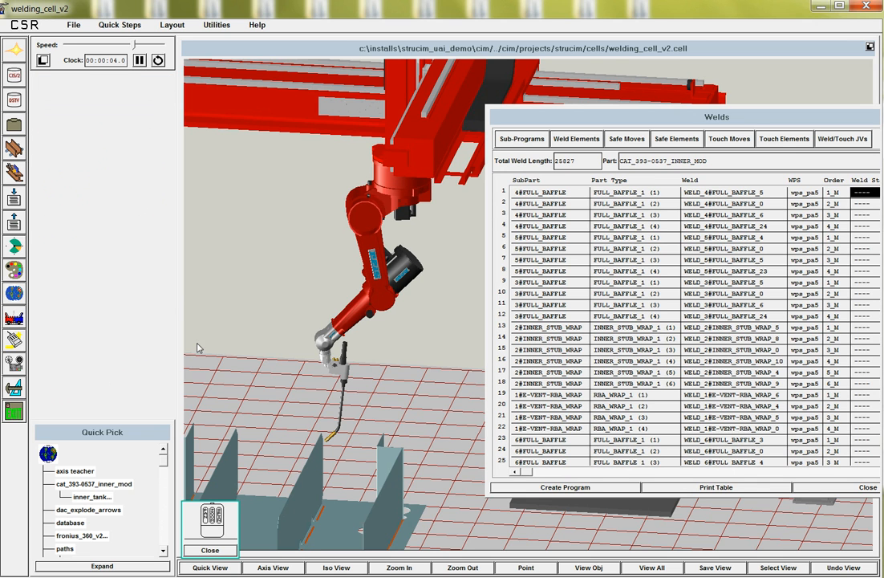
- Open the weld's touch elements and check the base element's touch, approach/departure and high positions
left_click(782, 139)
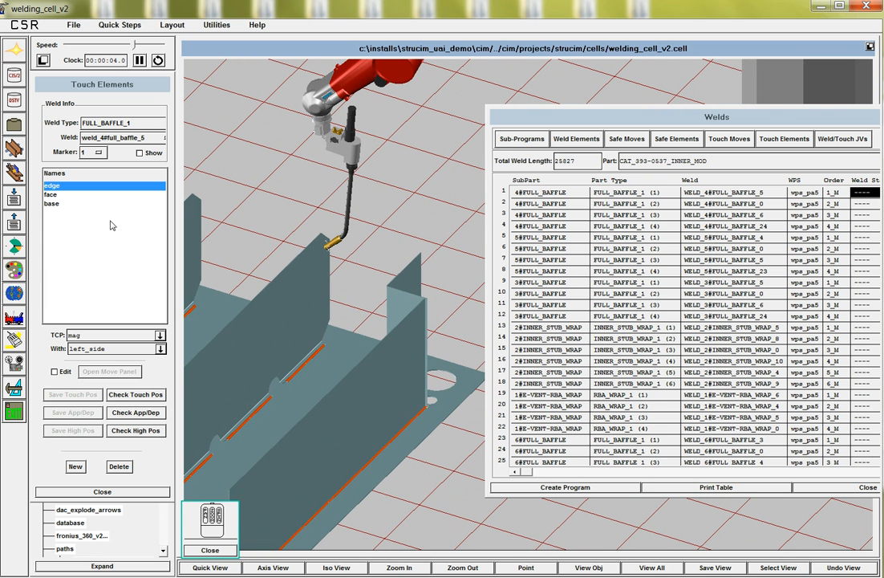
left_click(63, 204)
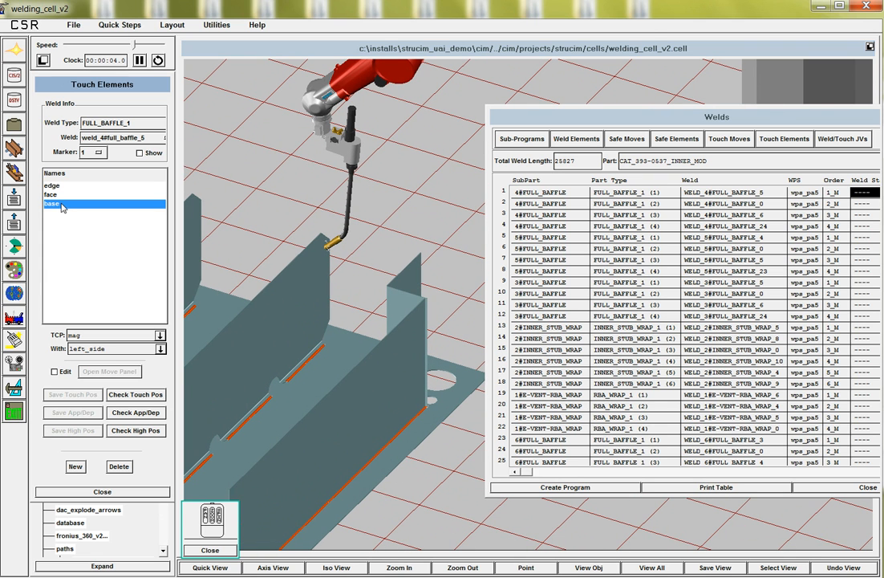
left_click(120, 399)
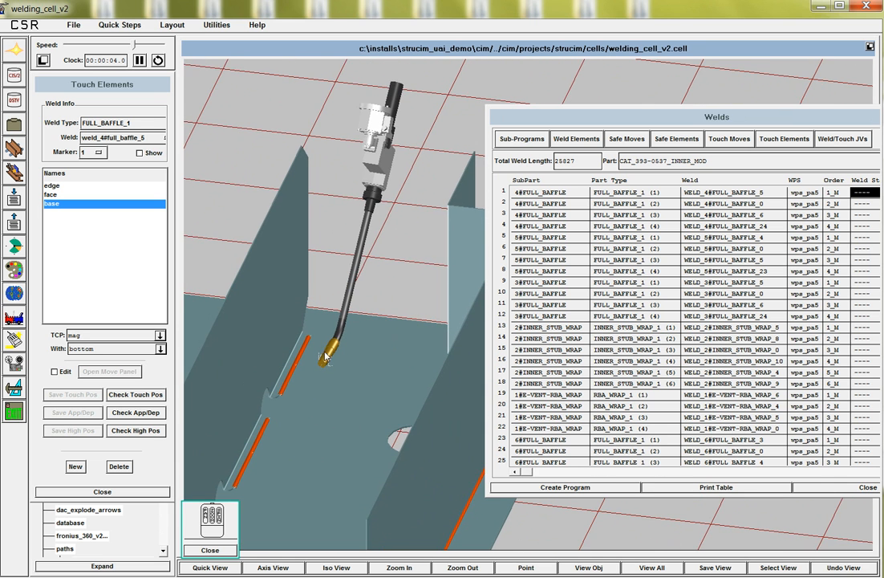
left_click(136, 412)
left_click(133, 430)
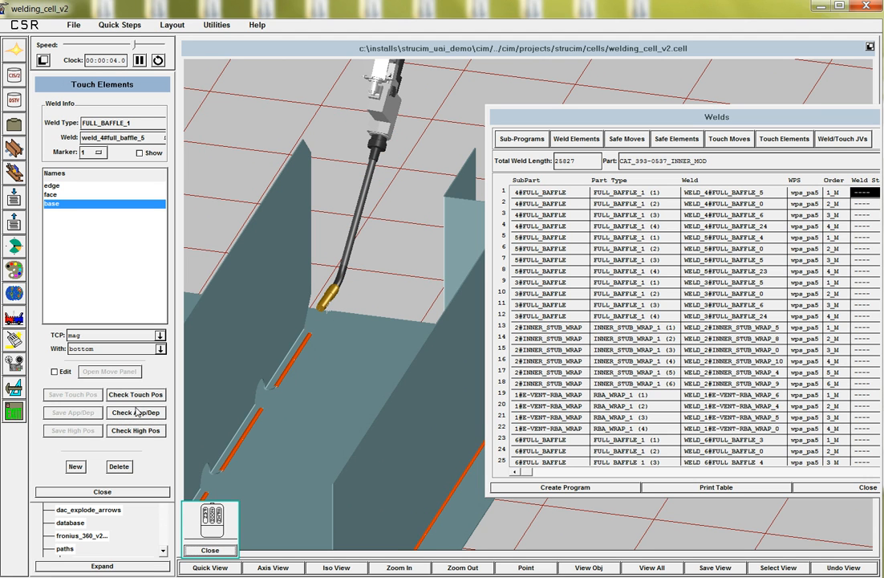
left_click(136, 398)
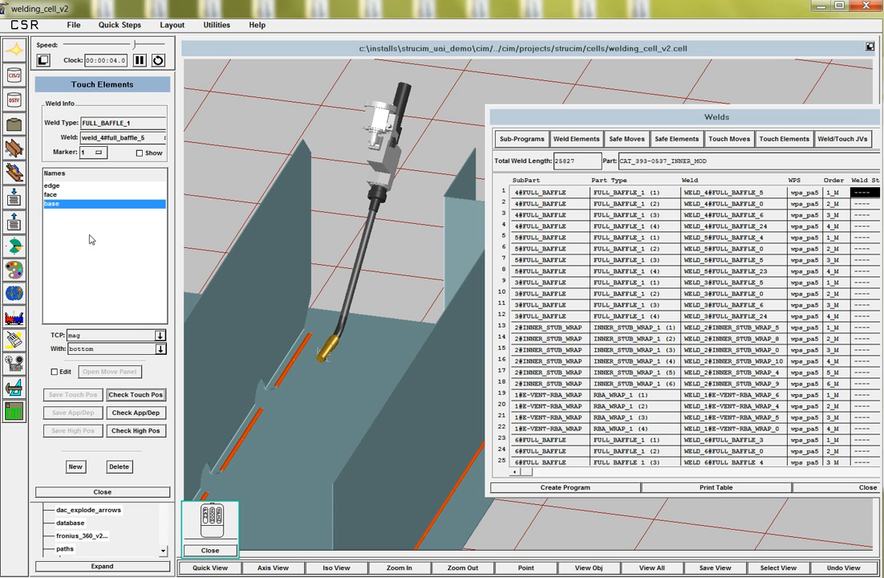
- Edit the base touch by moving its frame, aligned with the face, to a new spot on the base plate, and save the touch position
left_click(65, 371)
left_click(89, 370)
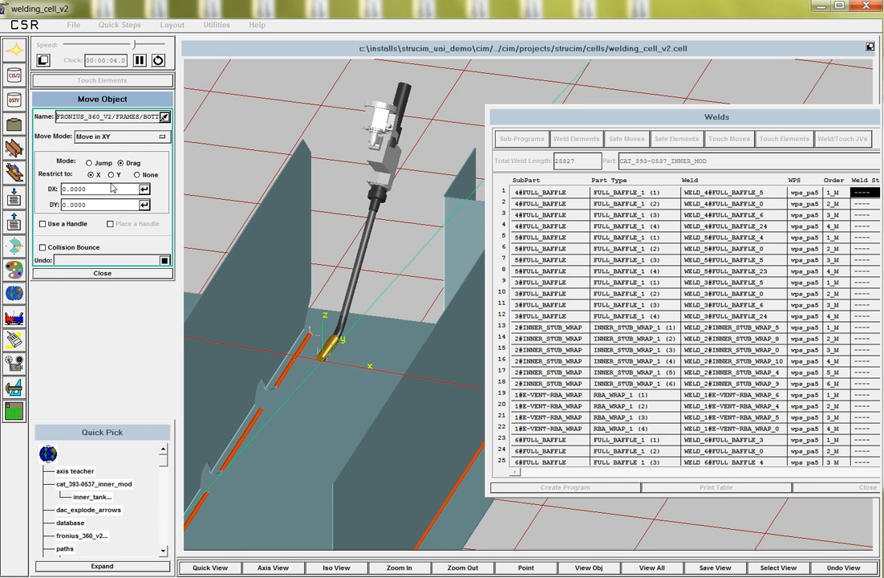
left_click(117, 147)
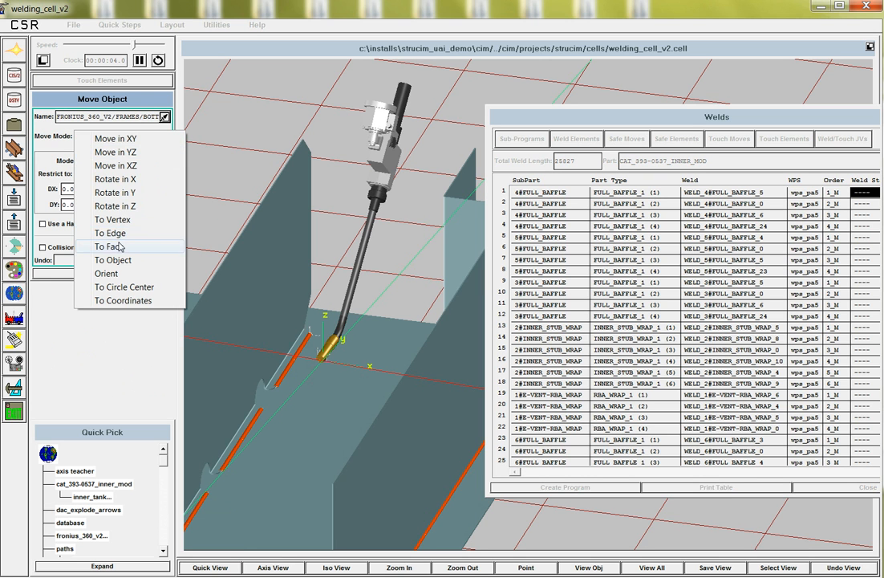
left_click(111, 212)
left_click(95, 183)
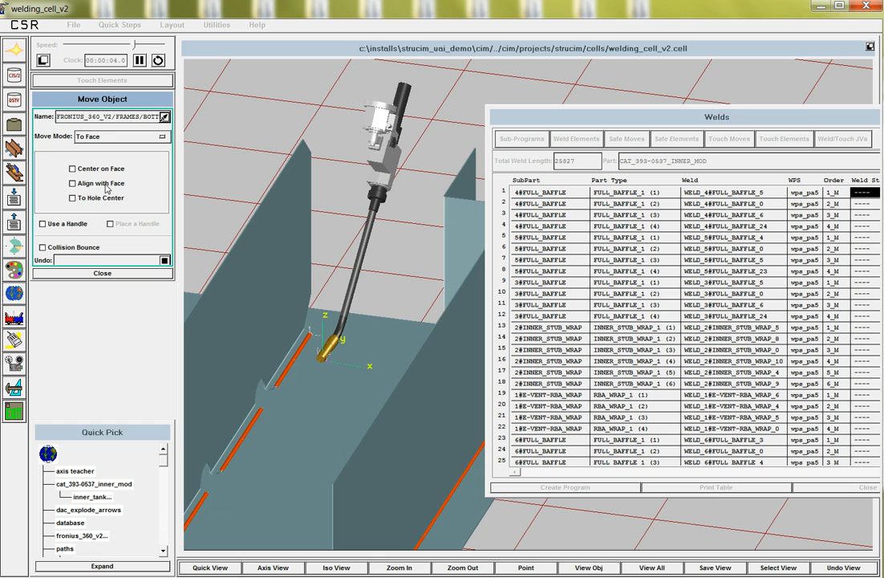
left_click(330, 389)
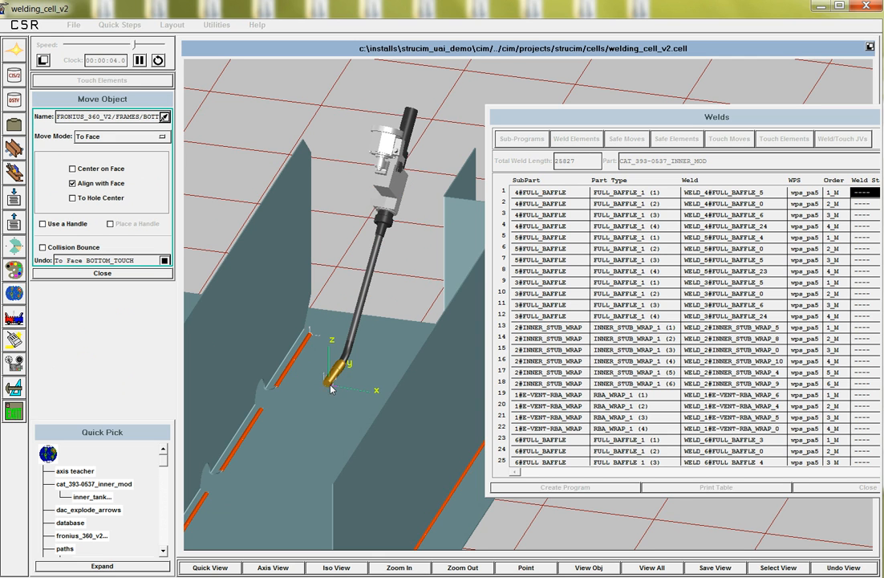
left_click(365, 335)
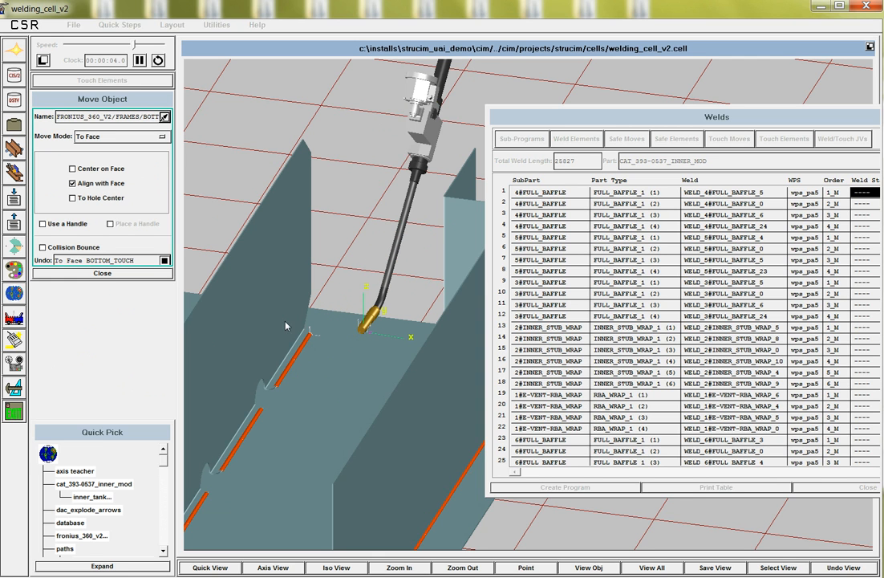
left_click(138, 274)
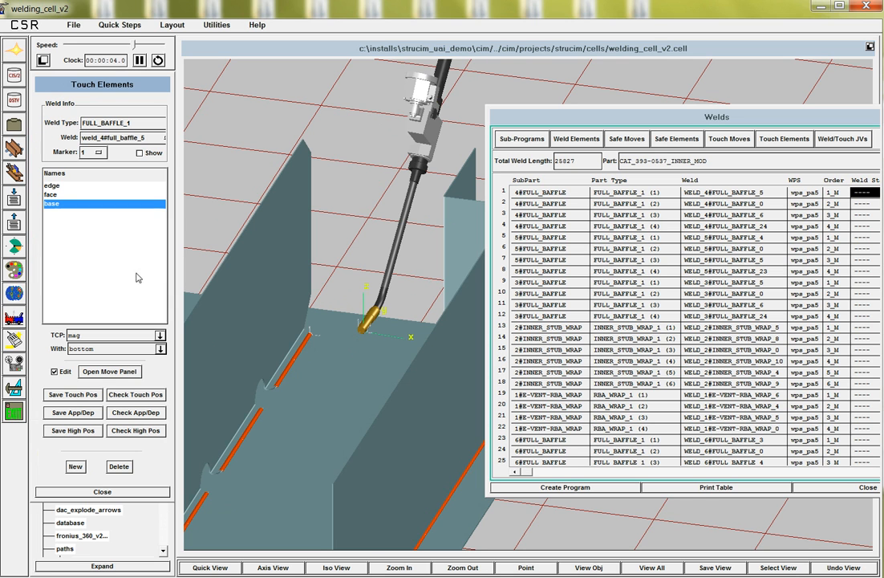
left_click(72, 395)
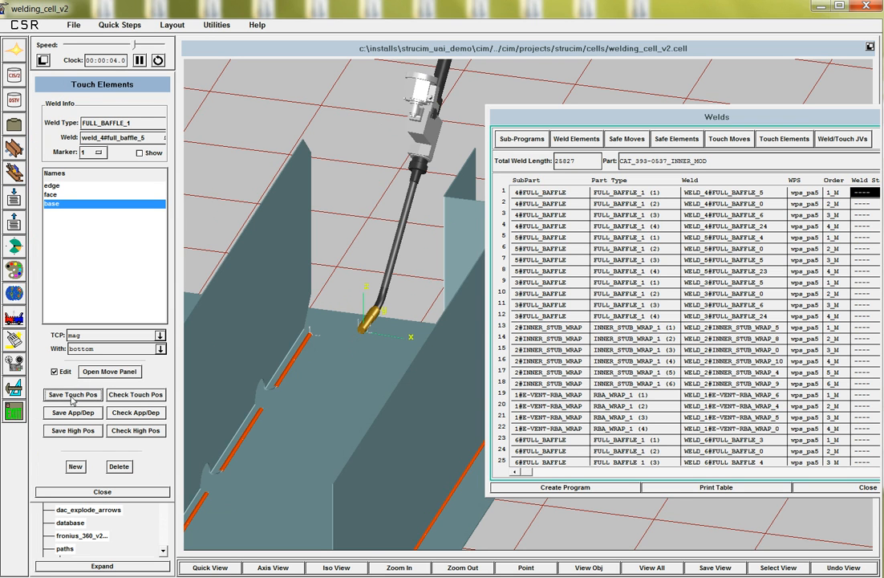
- Reopen the base touch frame for moving and set its move mode to Move in XZ
left_click(103, 372)
left_click(132, 137)
left_click(132, 165)
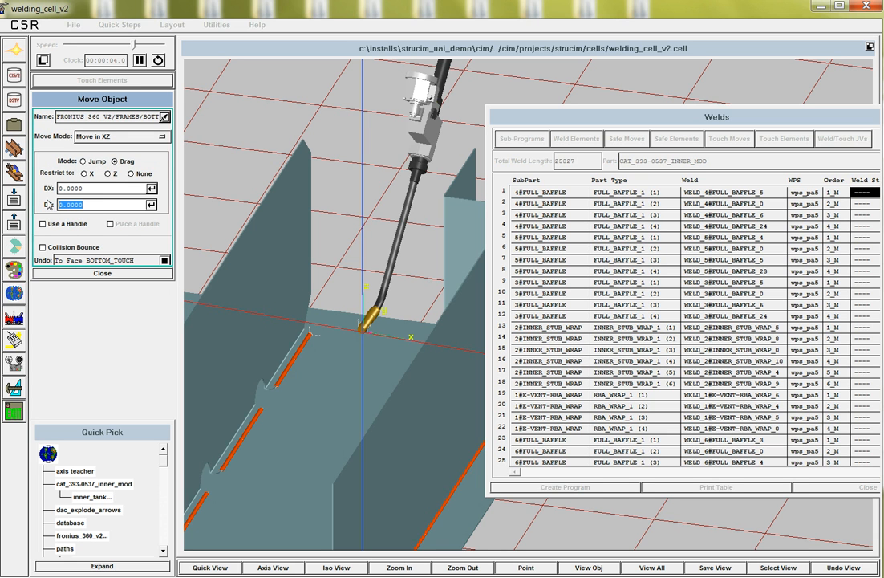
type("300")
key("Return")
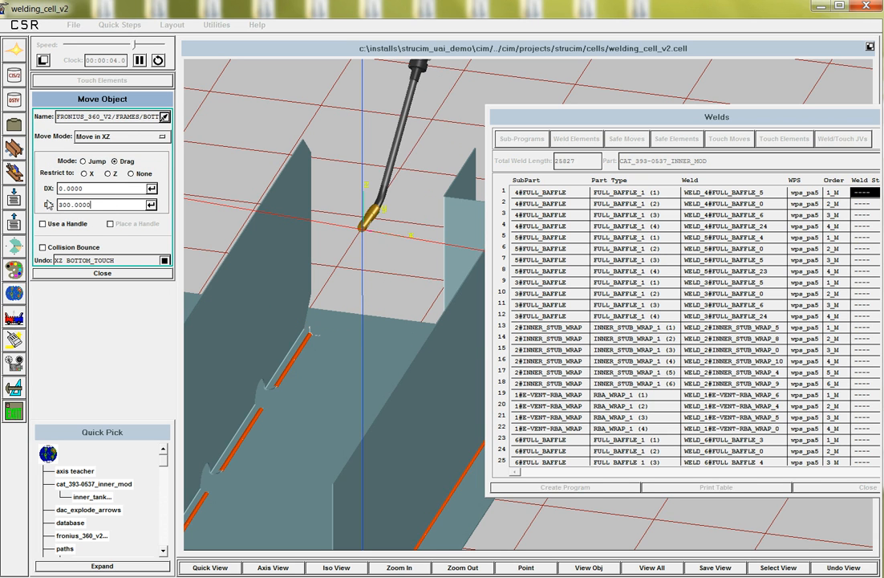
left_click(165, 260)
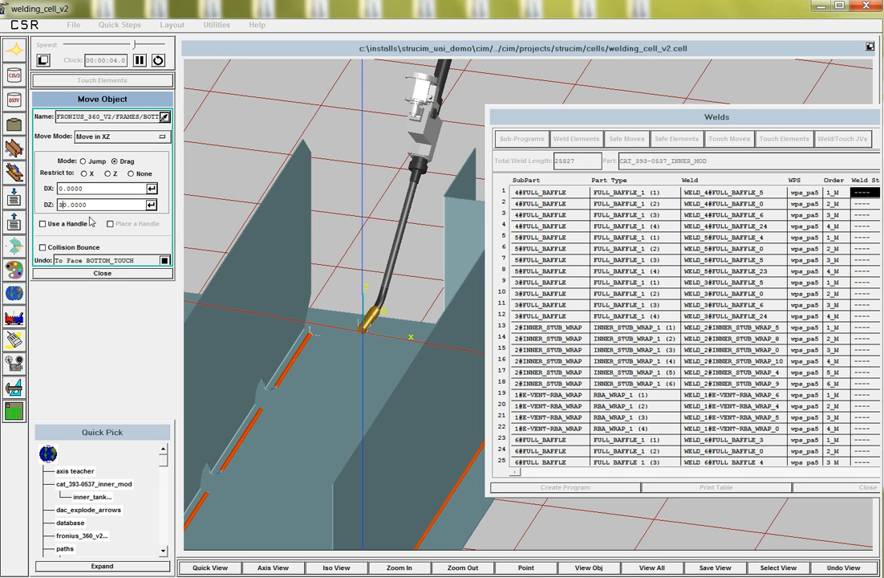
- Raise the touch frame 30 in Z above the base plate and save it as the approach/departure position
key("Return")
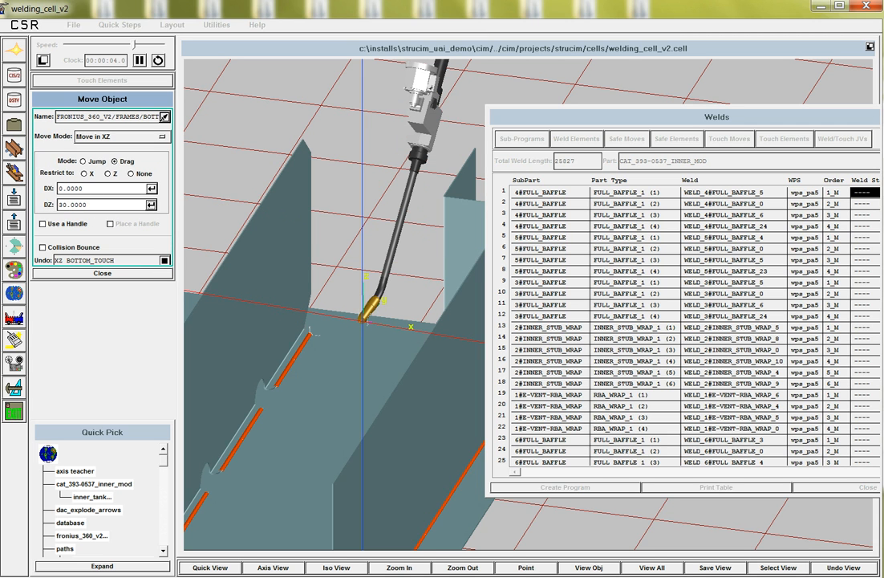
left_click(207, 567)
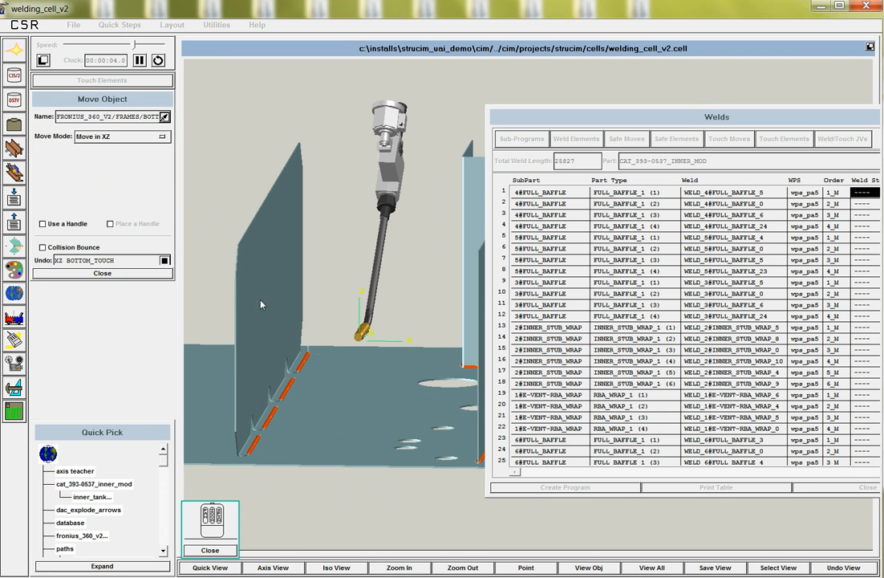
middle_click_drag(349, 404, 325, 346)
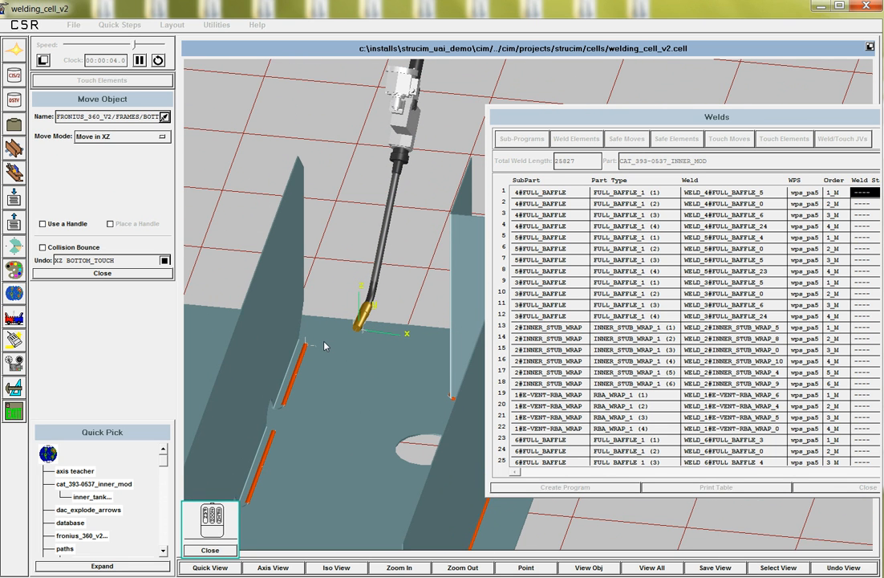
left_click(143, 274)
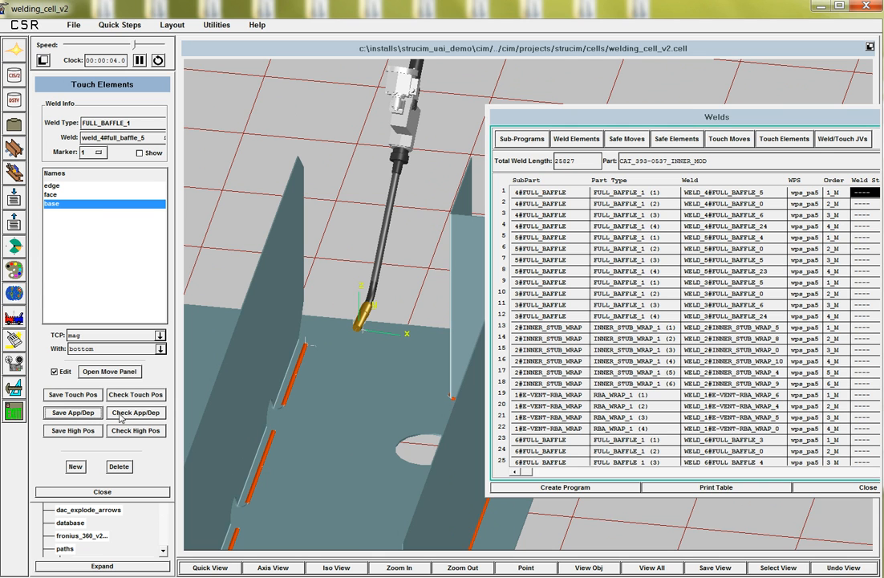
- Raise the base touch frame by 30 in Z three more times for its high position, and end editing of the element
left_click(108, 371)
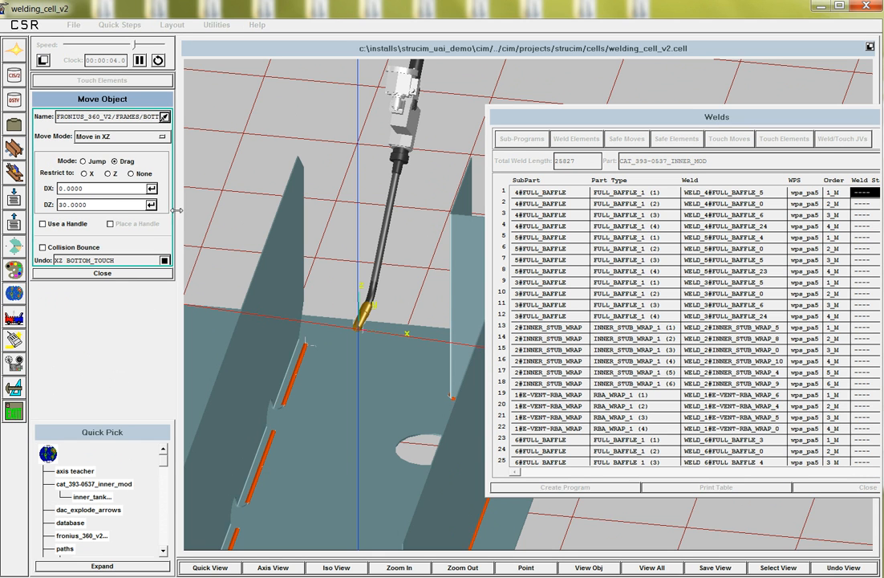
left_click(151, 205)
left_click(150, 206)
left_click(150, 205)
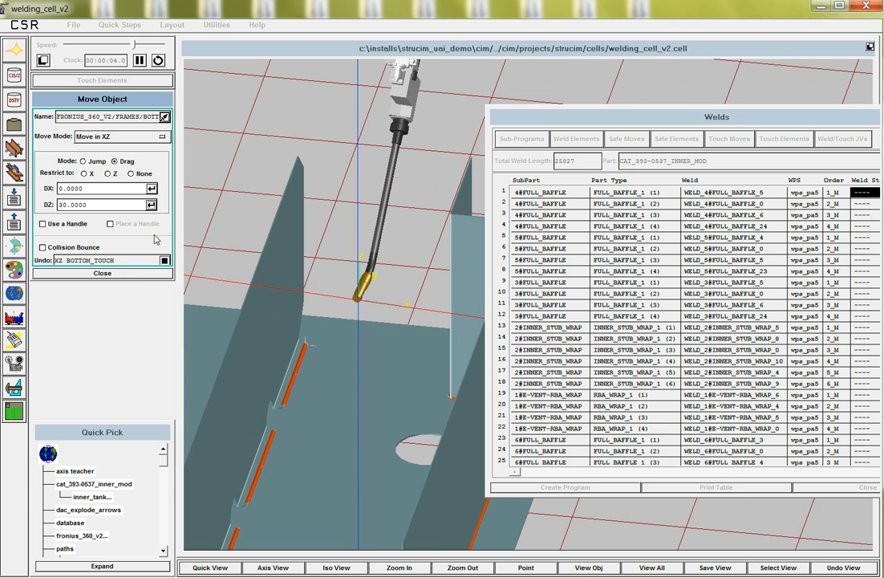
left_click(137, 273)
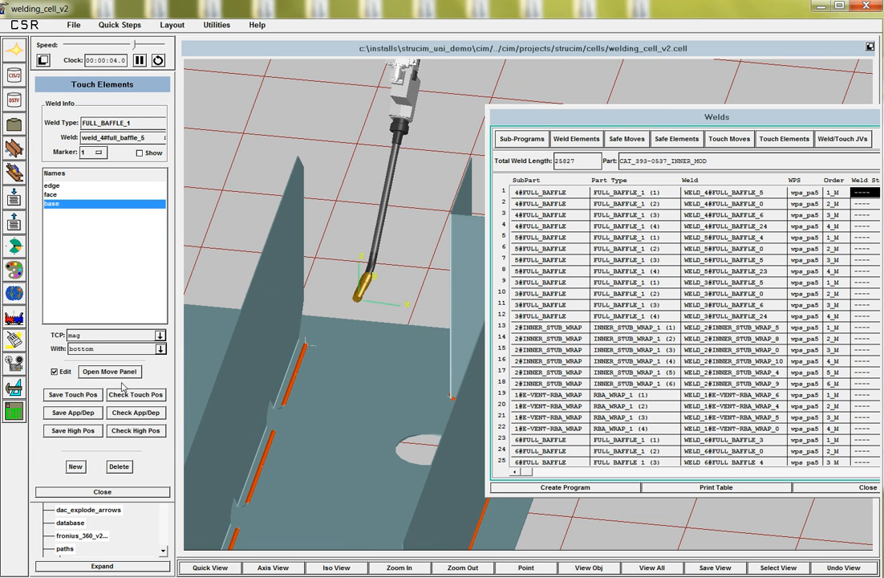
left_click(55, 372)
- Check the base element's redefined touch, approach/departure and high positions
left_click(120, 394)
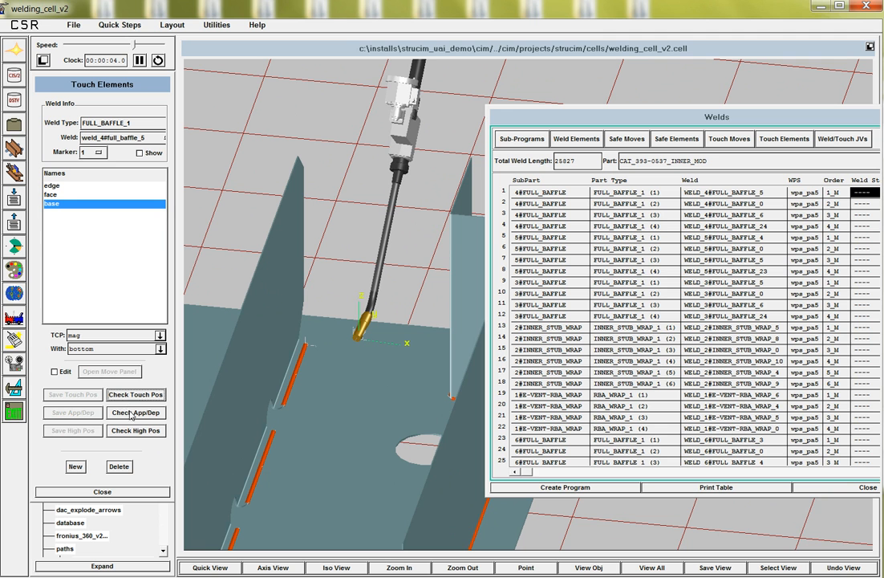
left_click(131, 413)
left_click(133, 432)
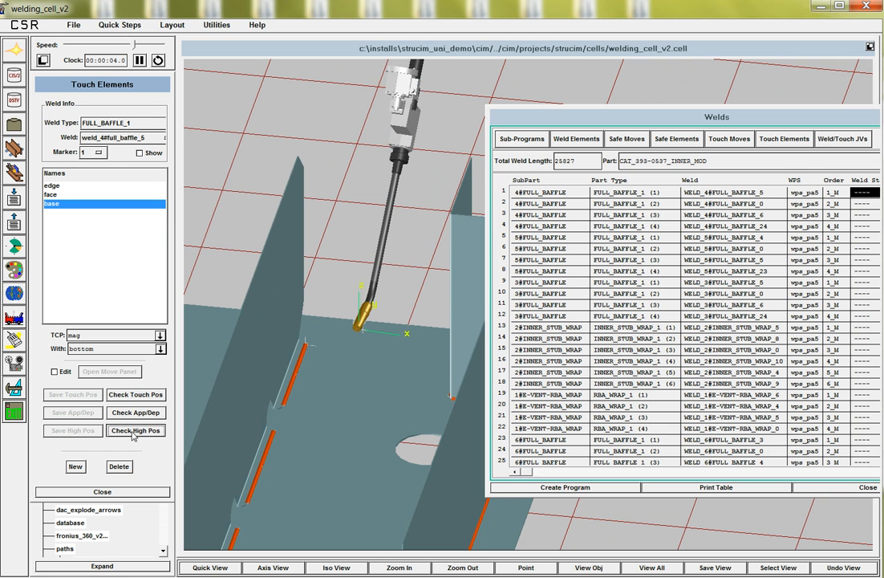
- Check the touch, approach/departure and high positions of the face touch element
left_click(219, 564)
left_click(323, 345)
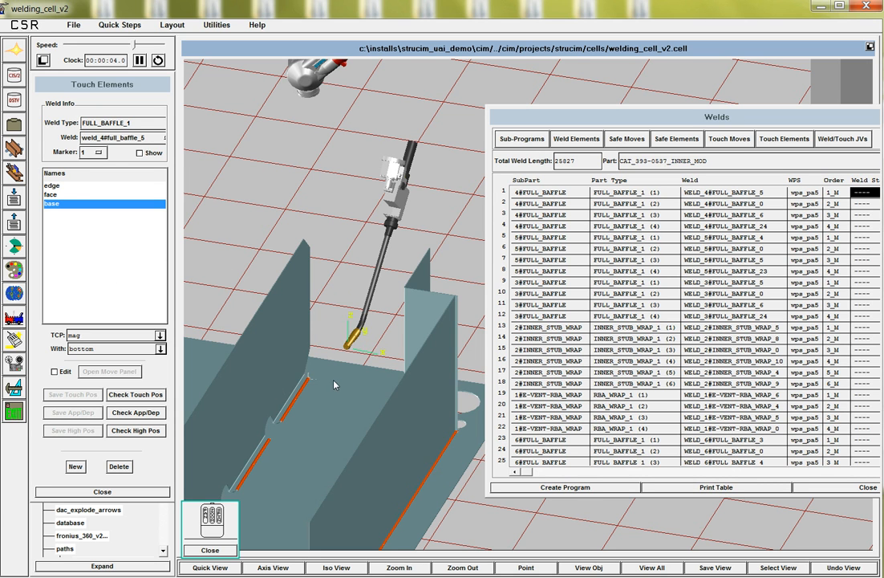
left_click(56, 194)
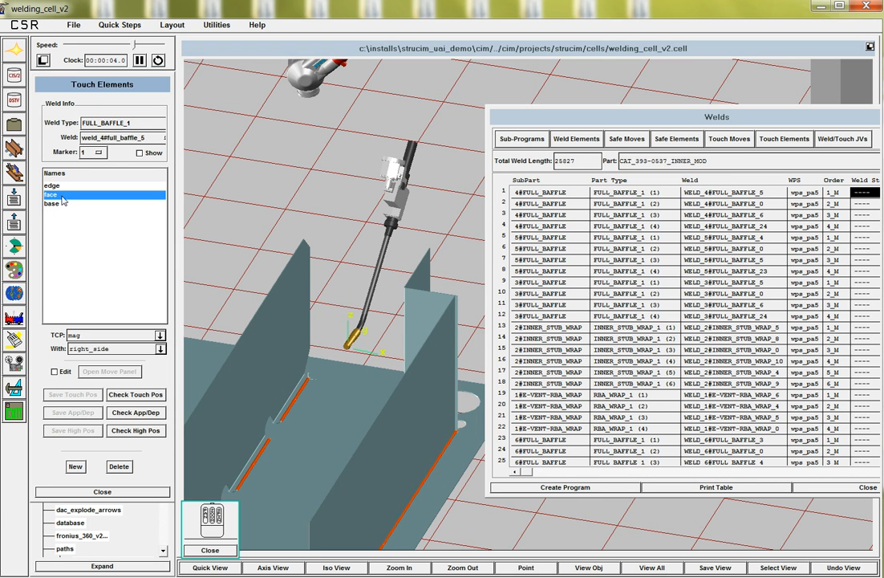
left_click(123, 395)
left_click(124, 414)
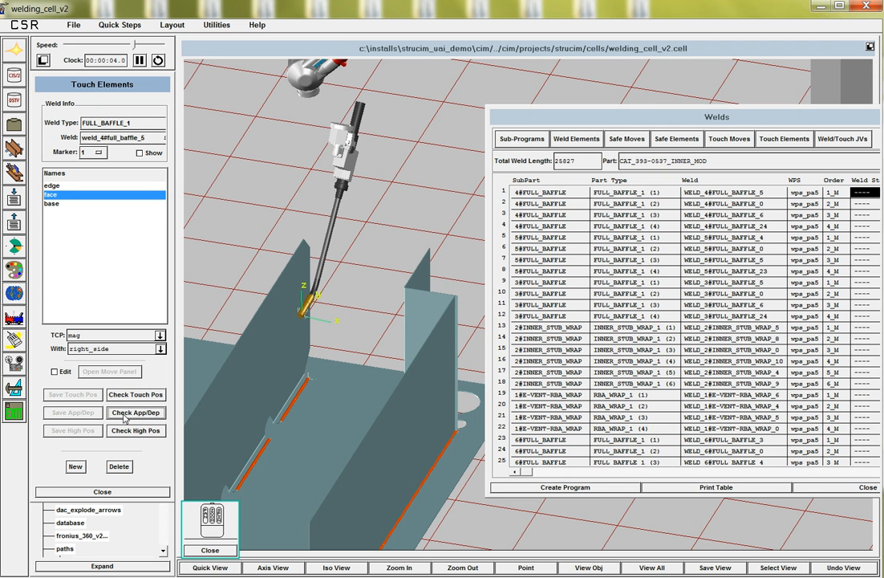
left_click(124, 431)
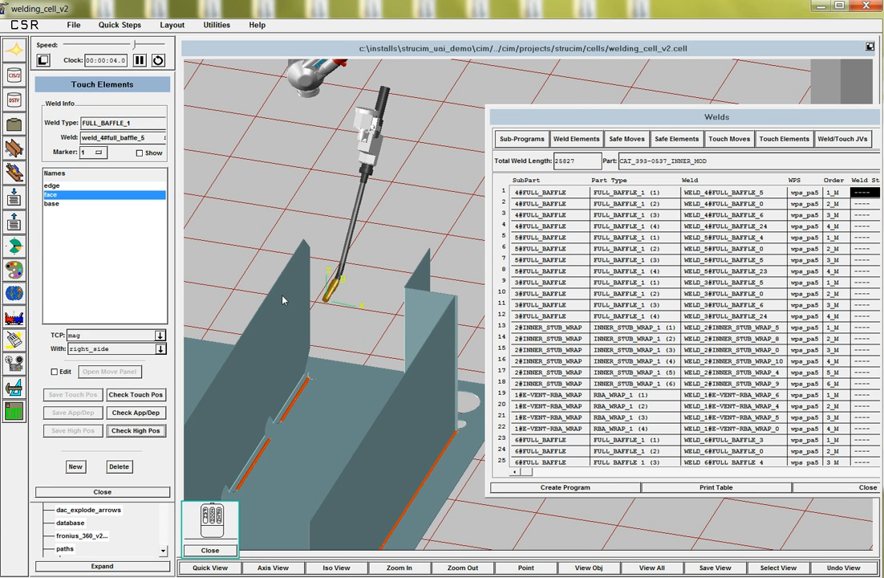
- Check the touch, approach/departure and high positions of the edge touch element, and close the touch elements
left_click(55, 186)
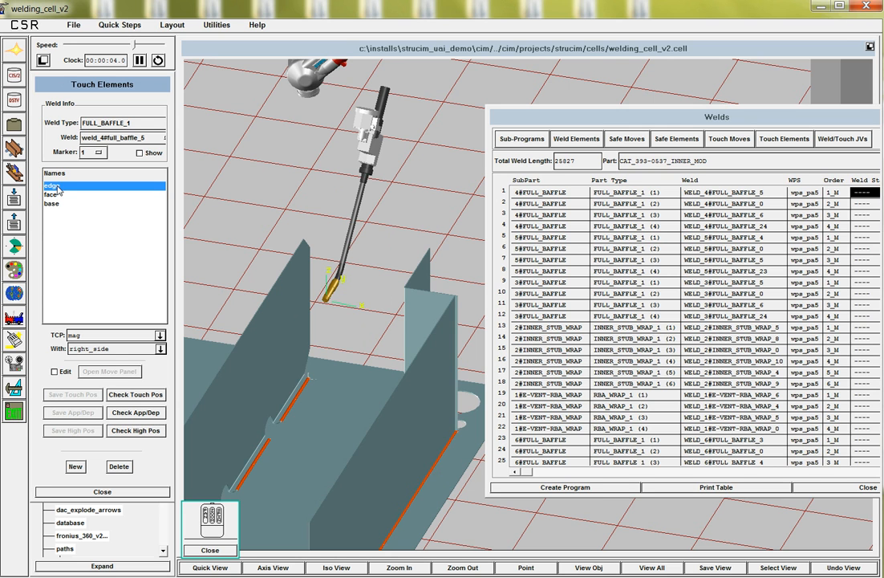
left_click(126, 395)
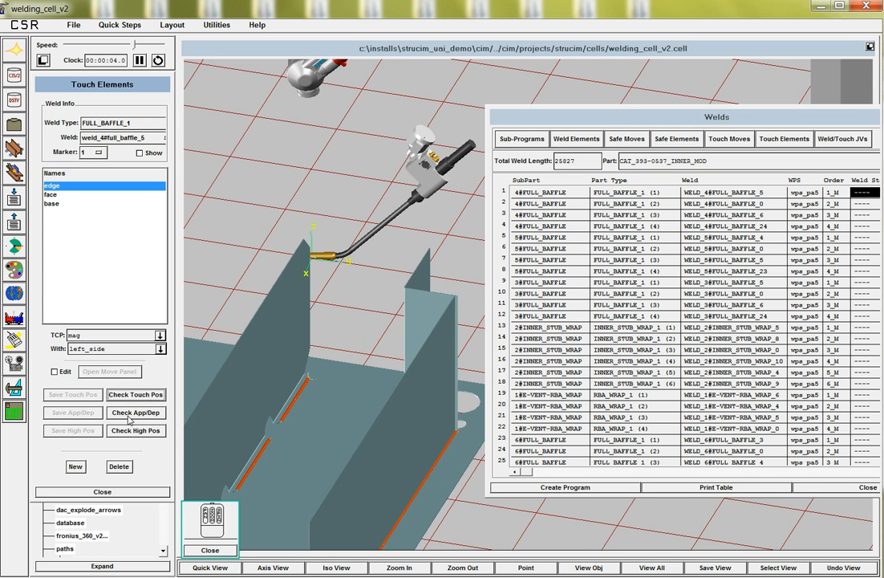
left_click(129, 414)
left_click(130, 431)
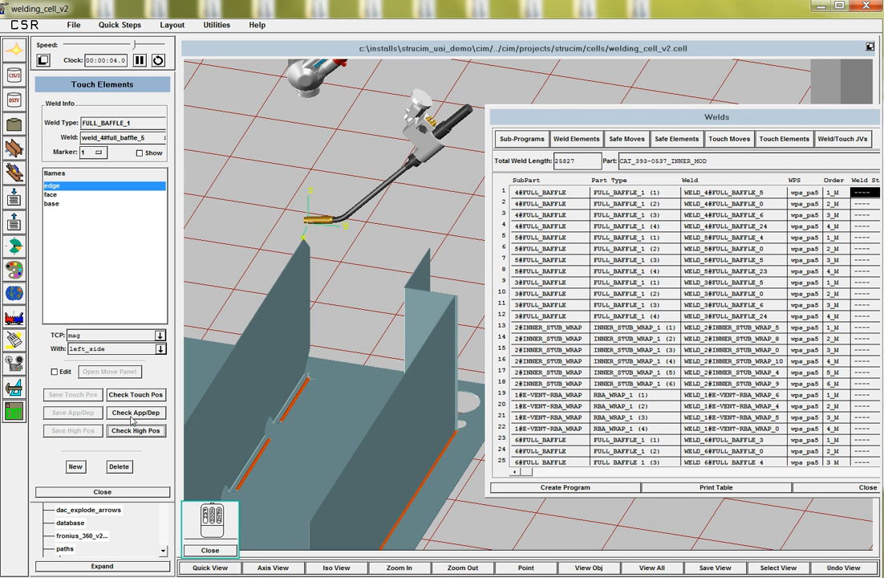
left_click(148, 492)
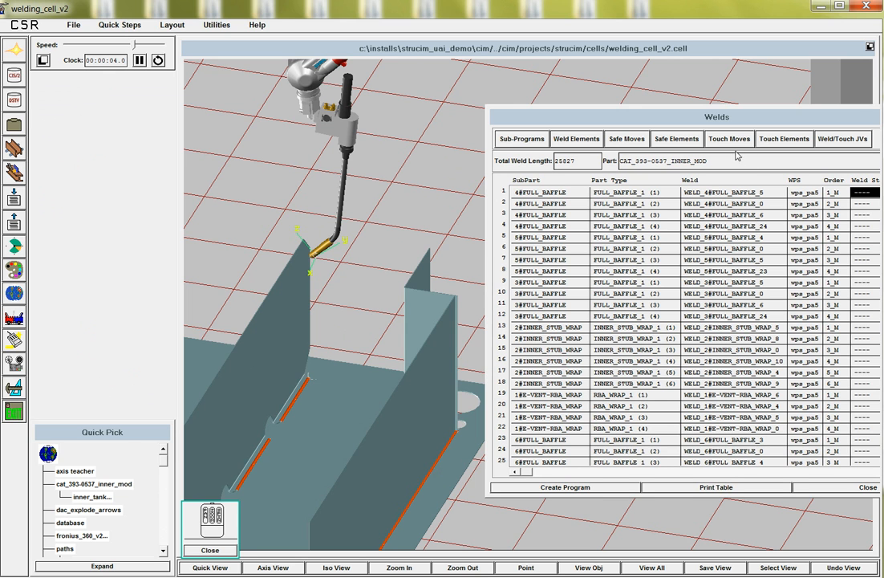
- Review the touch moves of the baffle weld, including the touches and safe moves set for its start and end
left_click(733, 142)
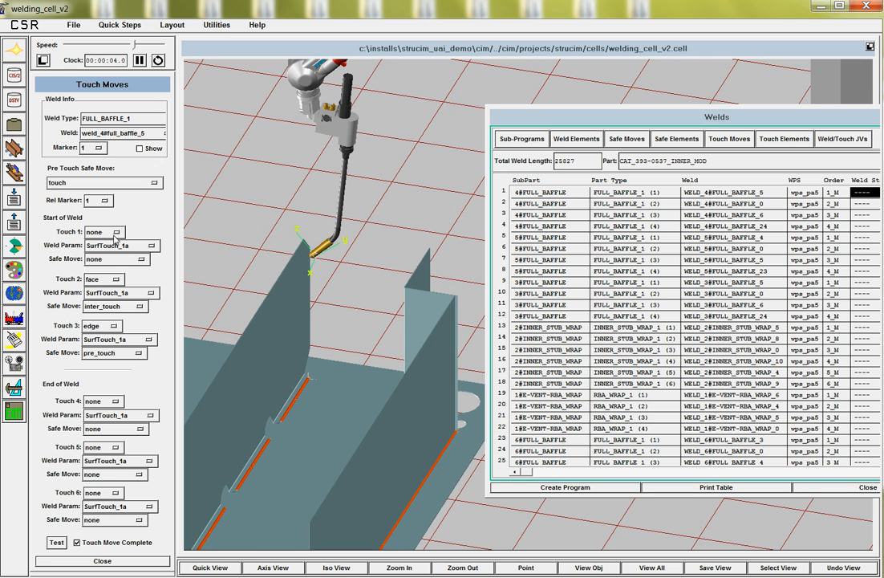
left_click(239, 568)
left_click_drag(265, 482, 308, 357)
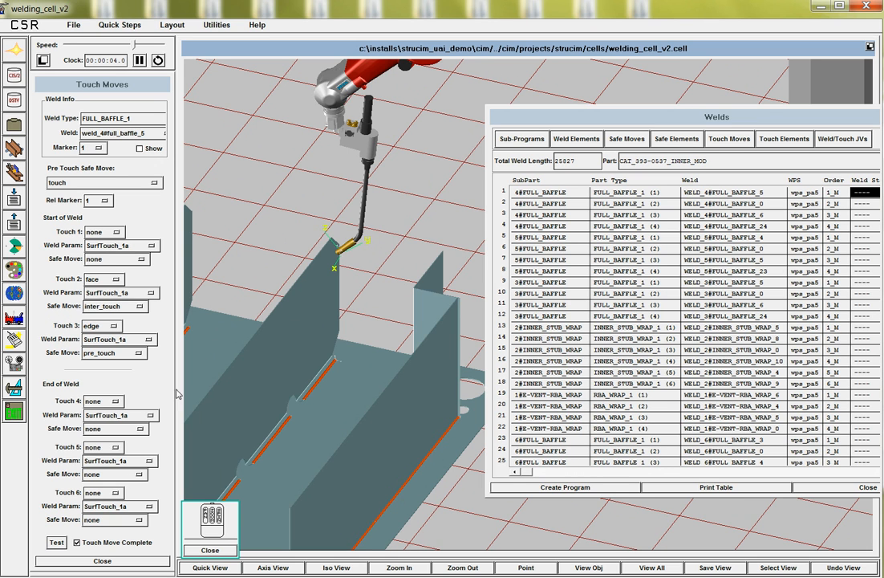
left_click(93, 564)
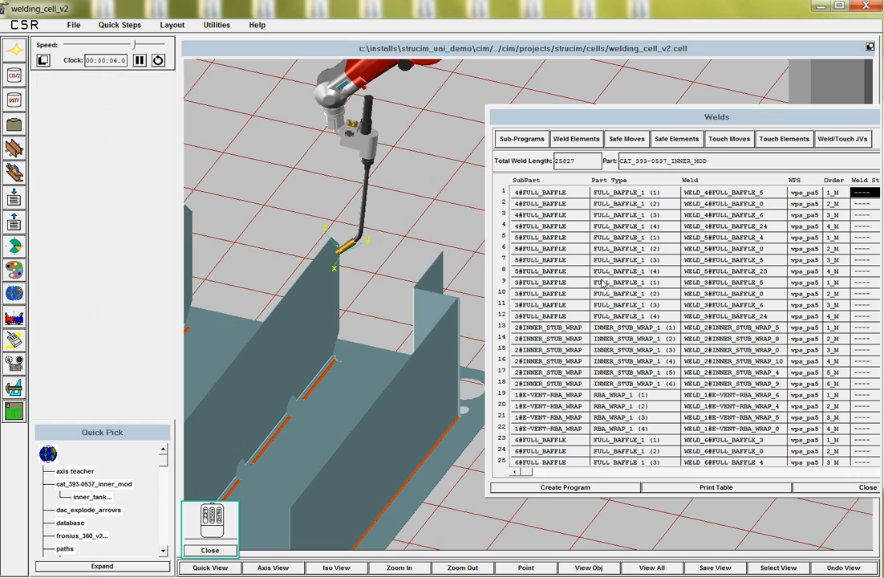
- Review the gantry offset and rotary table settings of the pre_touch, touch and weld safe elements
left_click(676, 141)
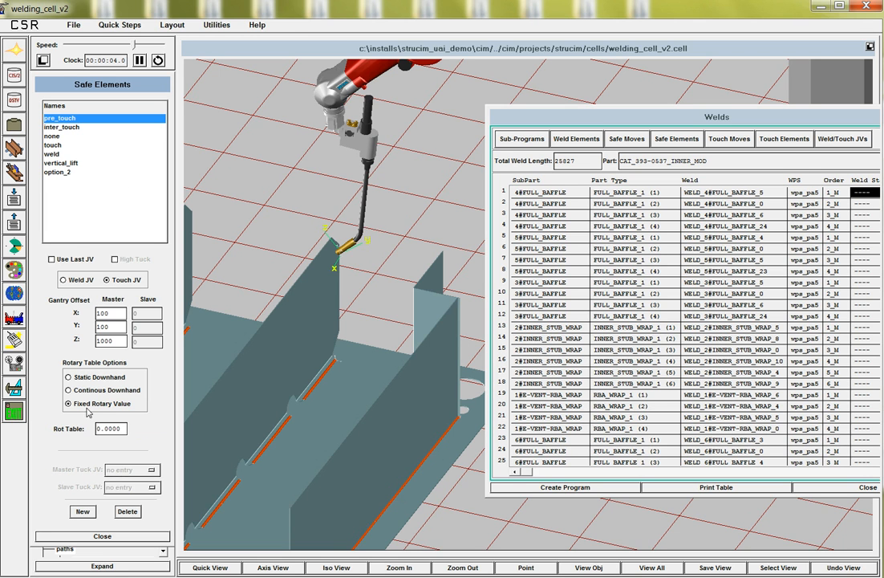
left_click(53, 144)
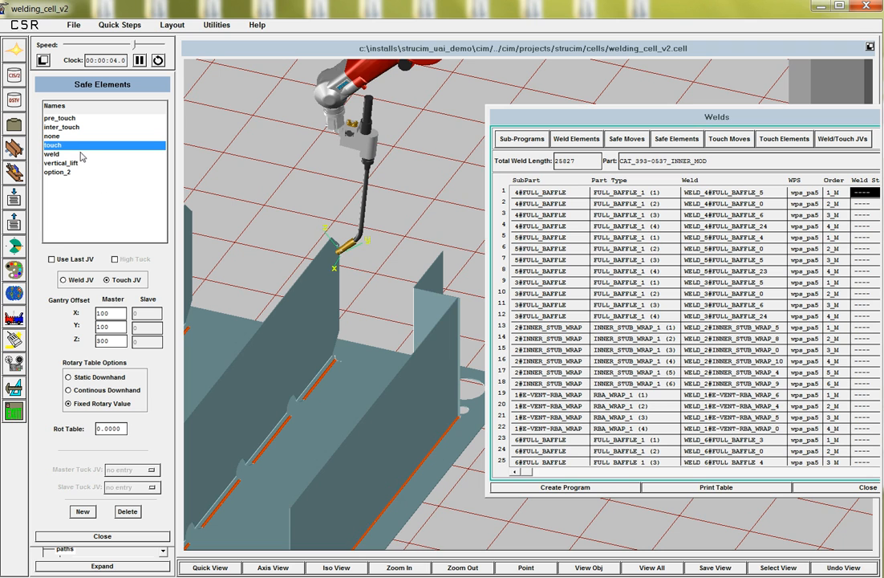
left_click(53, 154)
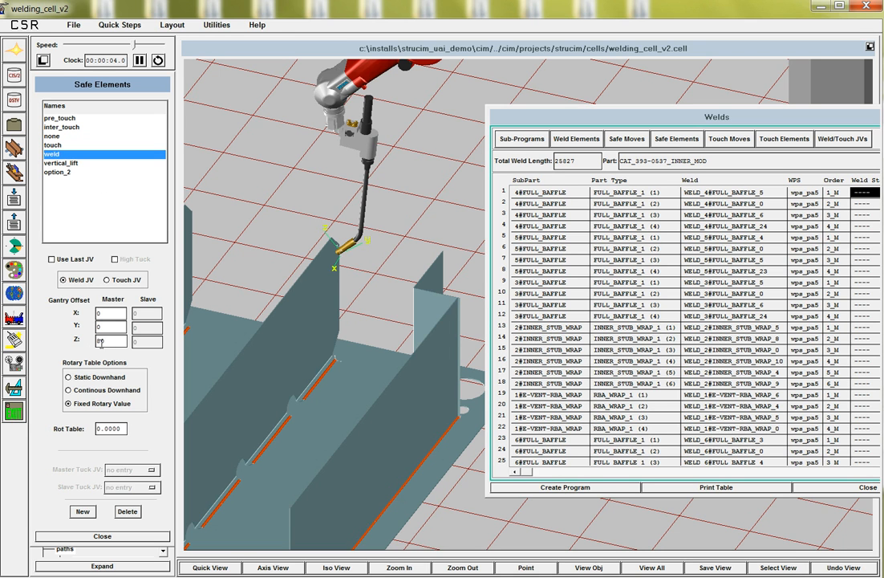
left_click(138, 536)
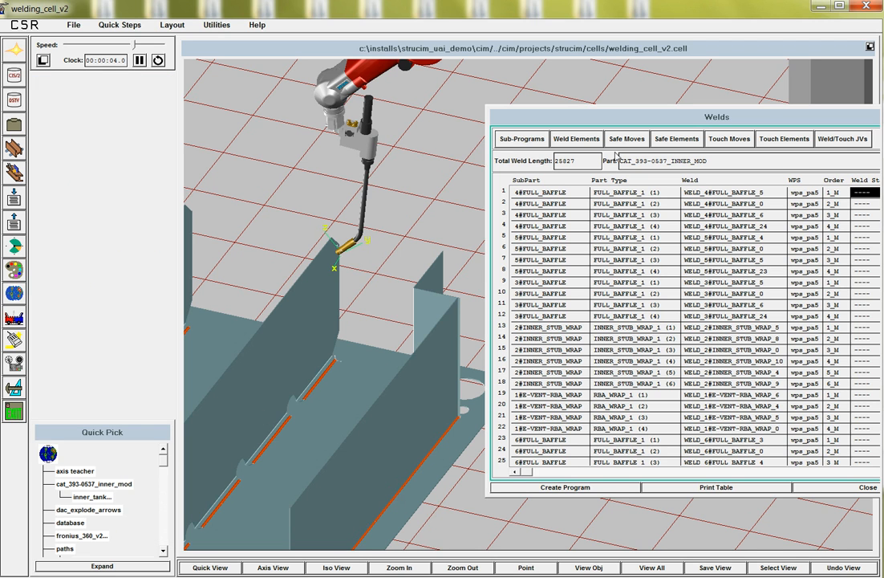
- Review the weld element's approach, angle range and starting work angle settings, and mark the weld element complete
left_click(590, 141)
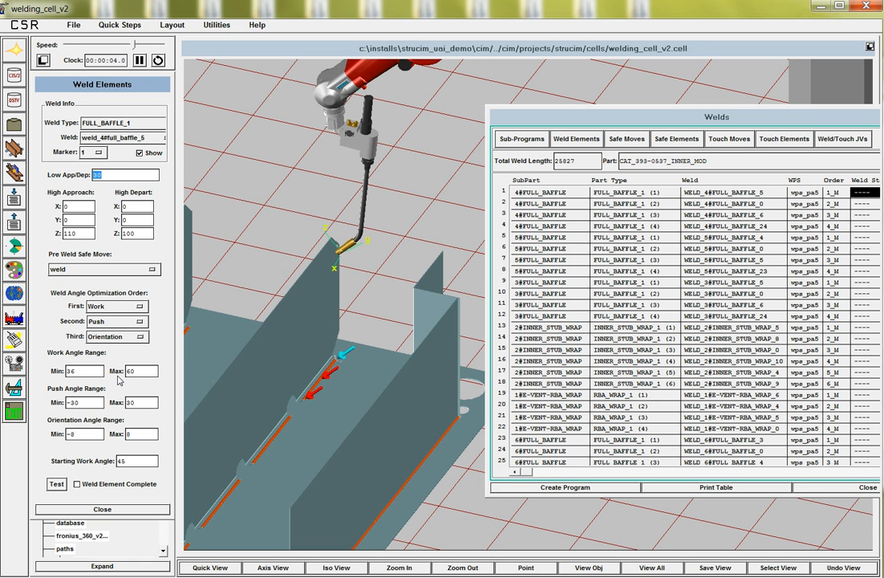
double_click(134, 461)
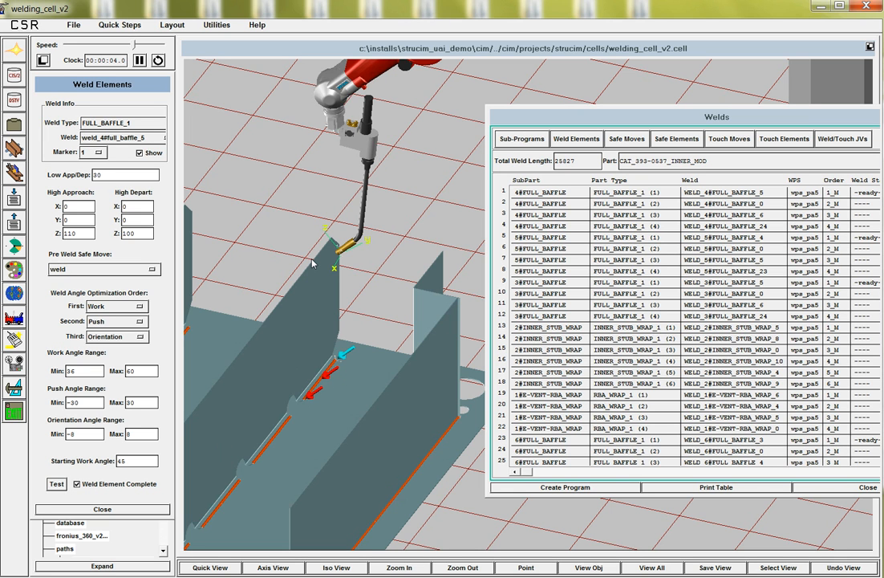
left_click(118, 509)
- Check the weld status of WELD_4#FULL_BAFFLE_5 in the welds table, including its joint vectors and completed items
left_click_drag(616, 121, 568, 117)
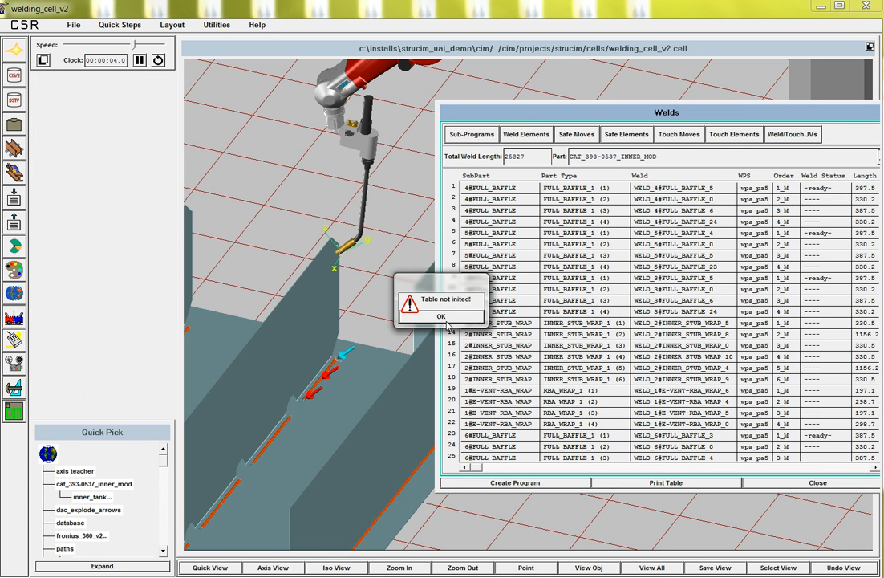
left_click(441, 317)
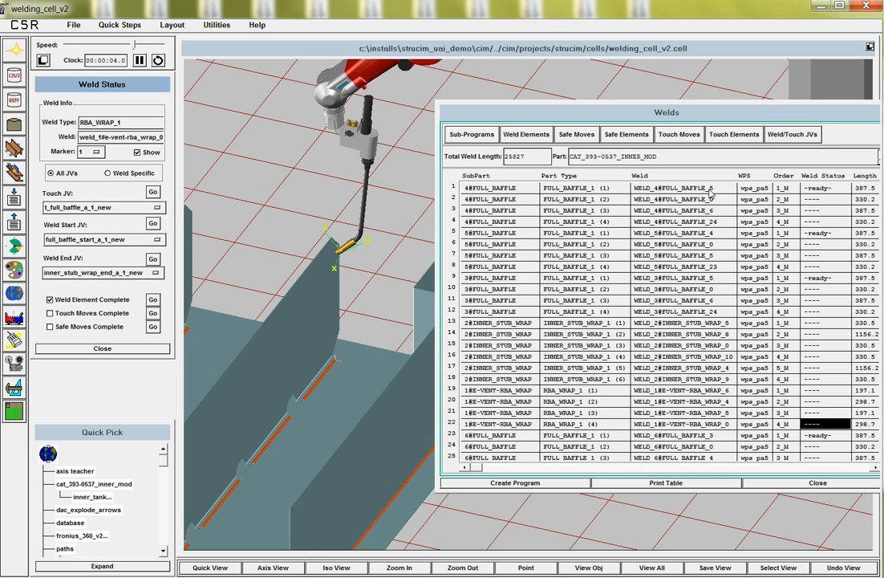
left_click(710, 191)
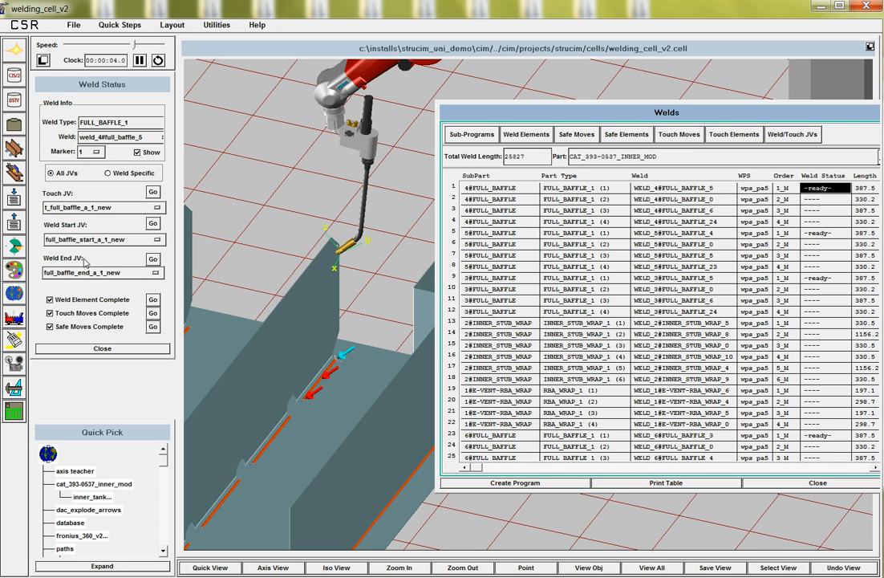
left_click(103, 349)
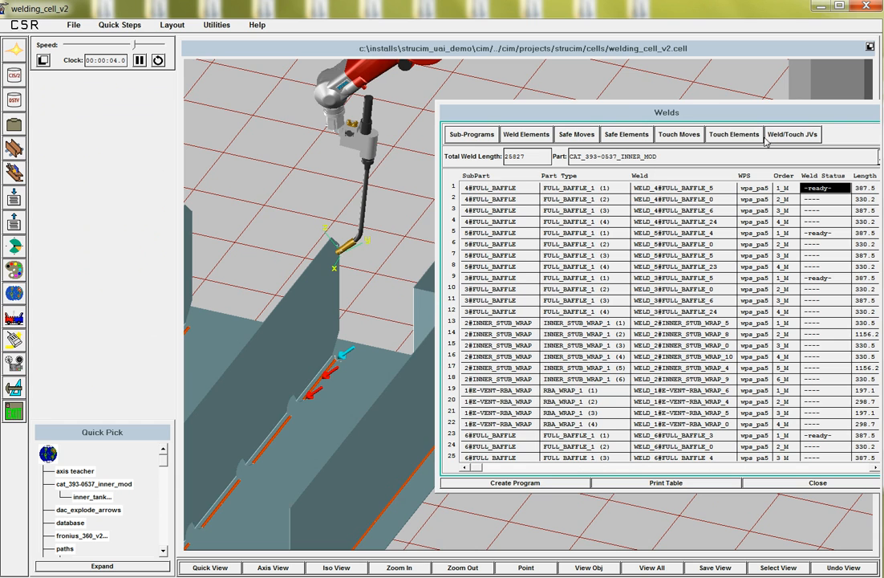
- Bring the whole welds table into view and look over the other baffles in the model and the remaining welds
left_click_drag(752, 112, 723, 106)
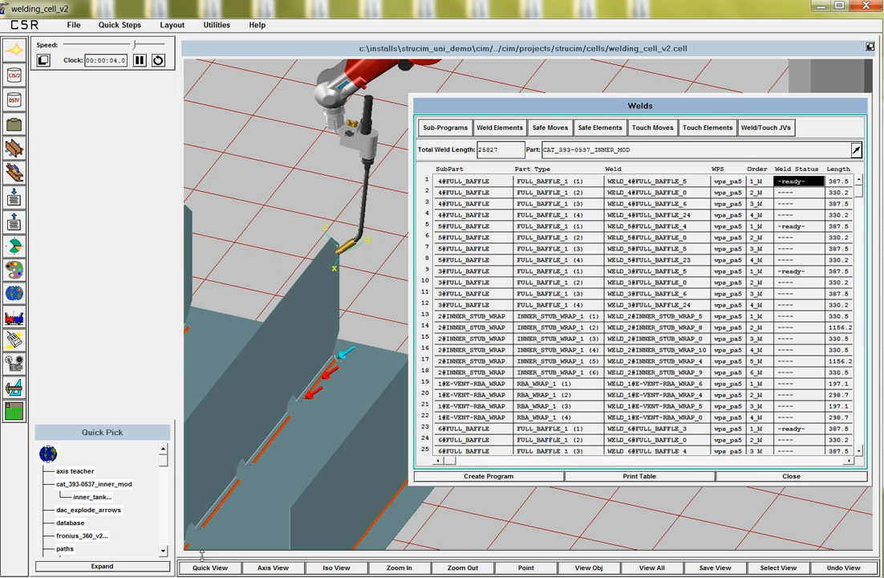
left_click(205, 567)
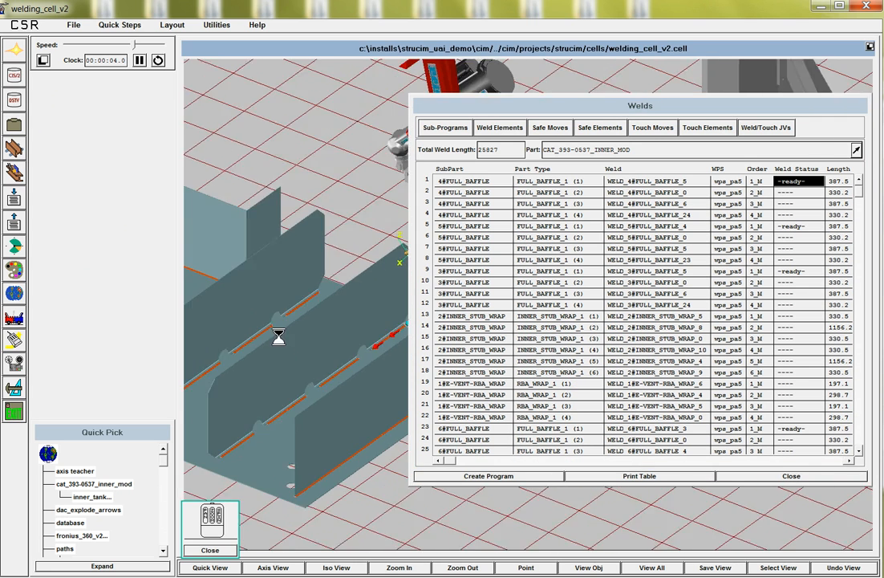
middle_click_drag(291, 304, 312, 350)
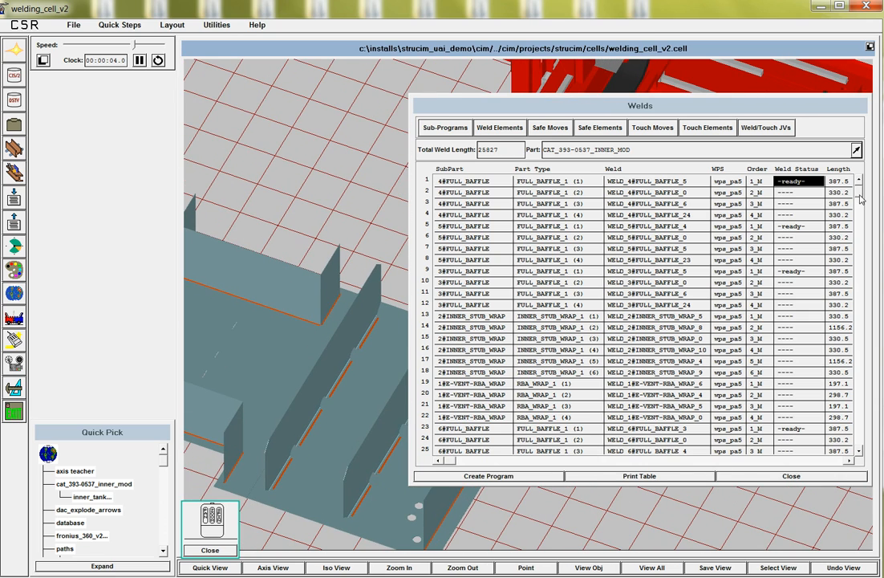
left_click(855, 315)
left_click_drag(856, 315, 859, 186)
left_click(218, 568)
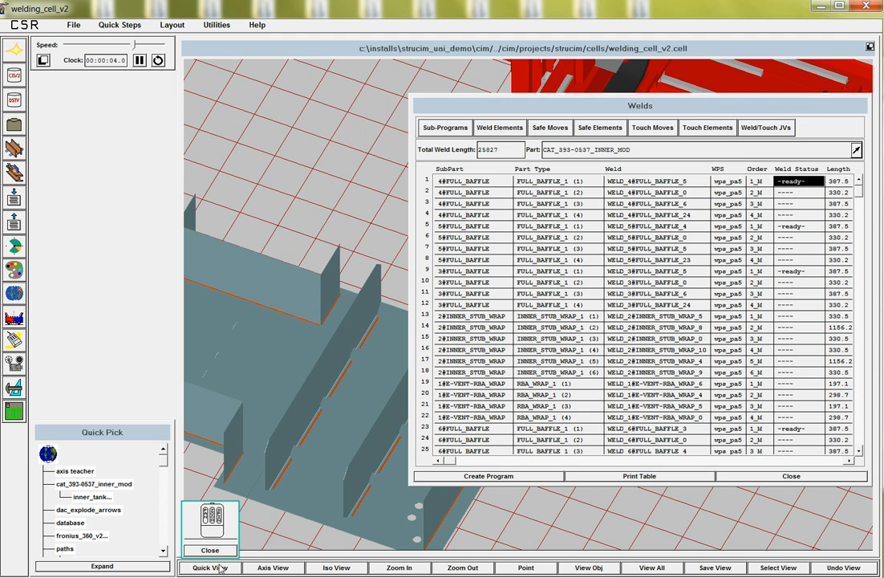